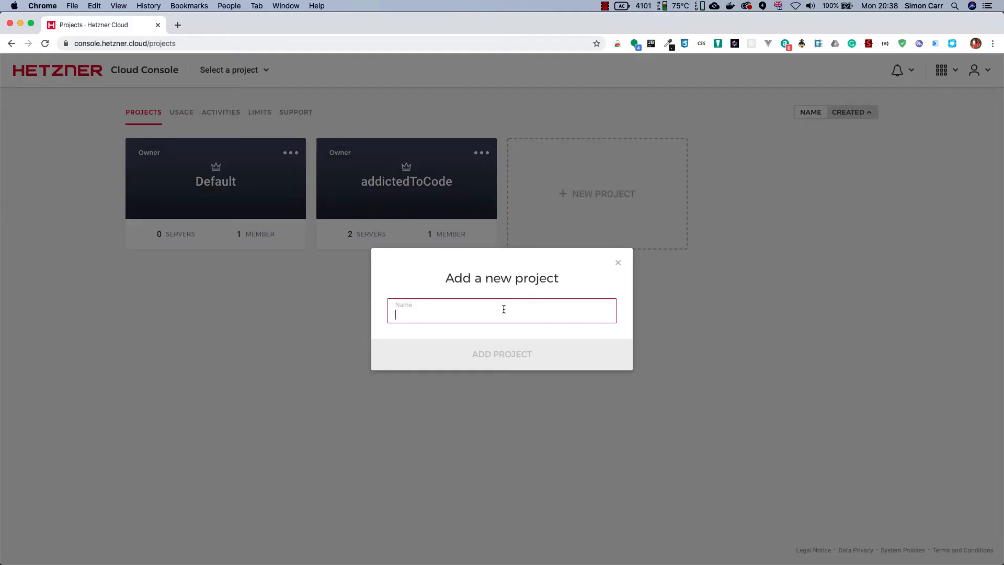
Add a new project named QuasarDevOps
text(QuasarDevOps)
click(524, 354)
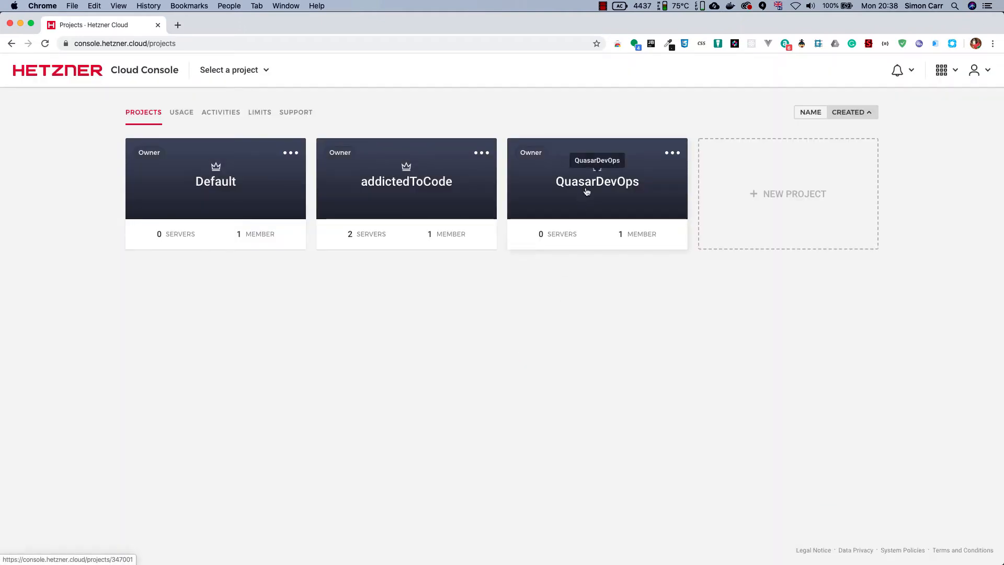
Start creating a server in the QuasarDevOps project and choose Ubuntu 18.04 as its image
click(586, 192)
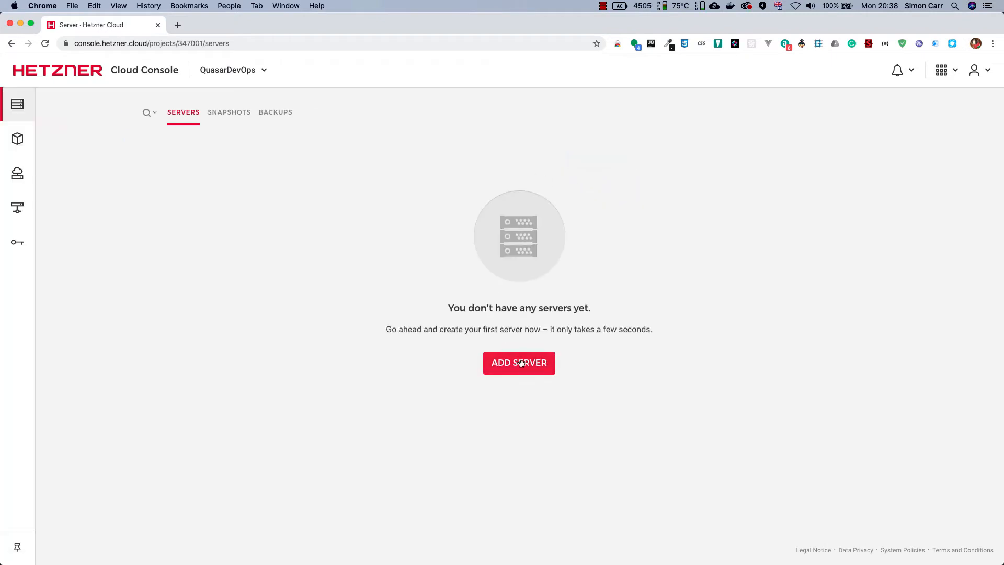
click(521, 366)
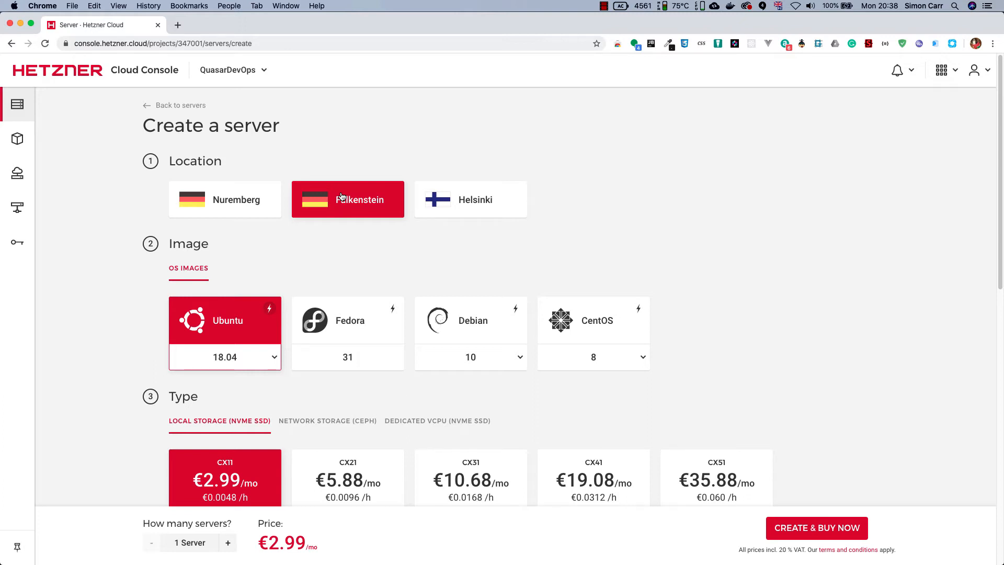
click(276, 358)
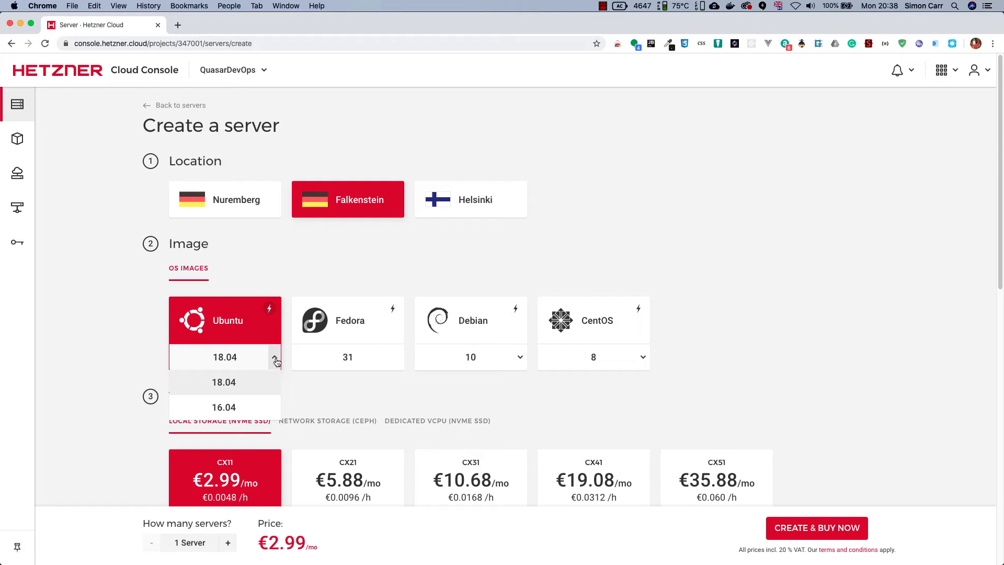
click(233, 377)
Create a network named QuasarDevOps for the new server, keeping the suggested IP range 10.0.0.0/16
scroll(132, 344, down, 4)
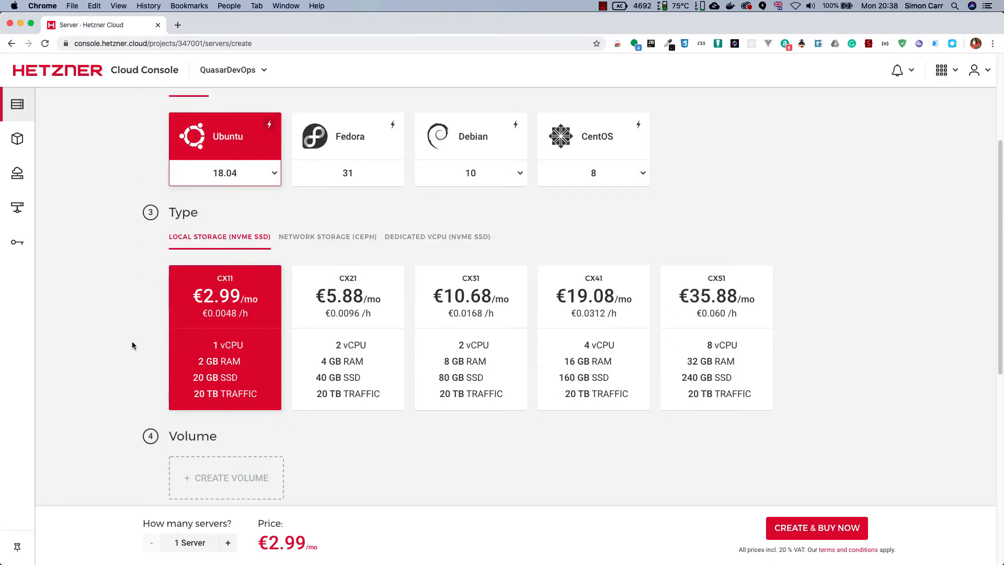
scroll(132, 342, down, 1)
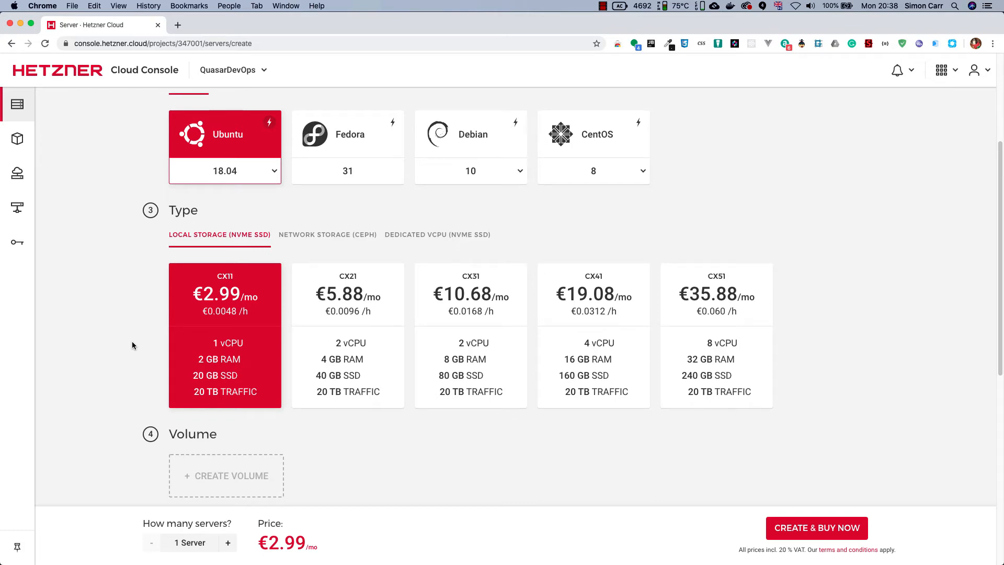
scroll(220, 348, down, 2)
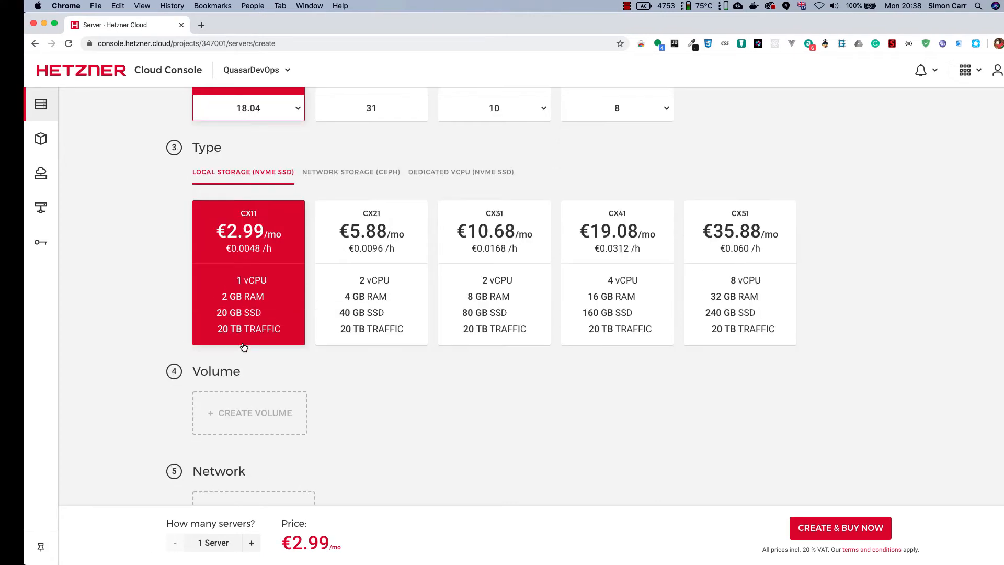
scroll(253, 321, down, 5)
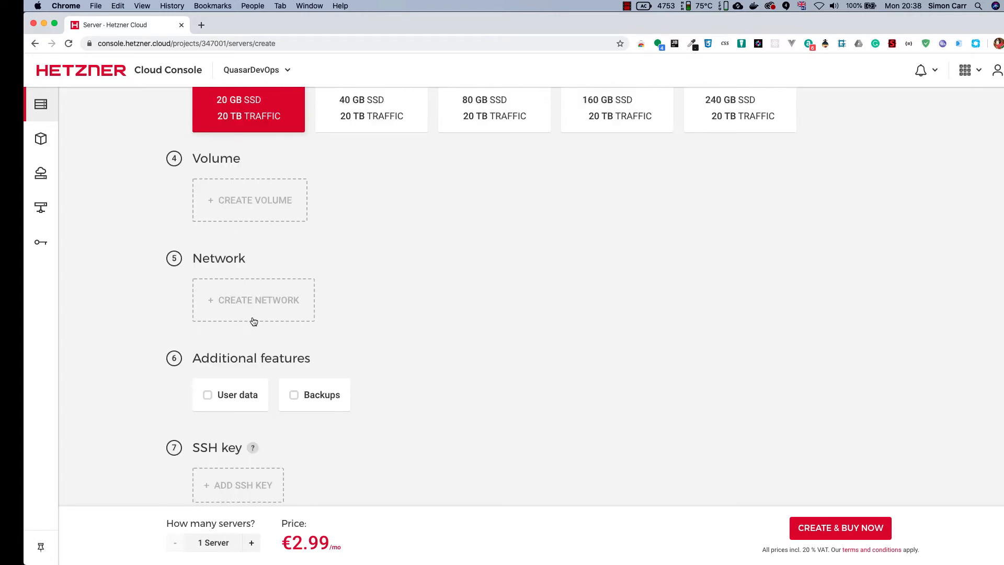
click(252, 309)
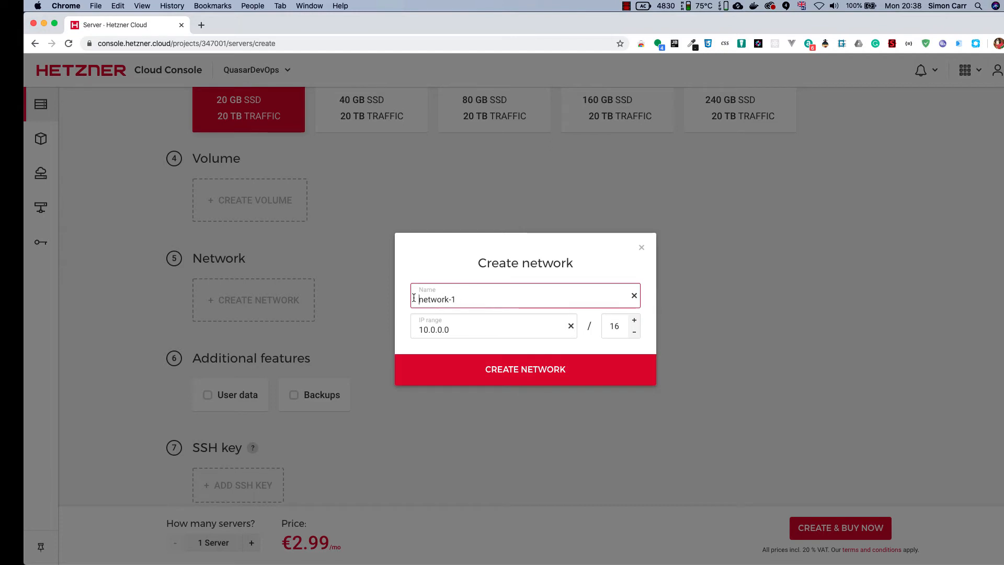
key(BackSpace)
key(BackSpace)
key(BackSpace)
key(BackSpace)
key(BackSpace)
key(BackSpace)
key(BackSpace)
key(BackSpace)
key(BackSpace)
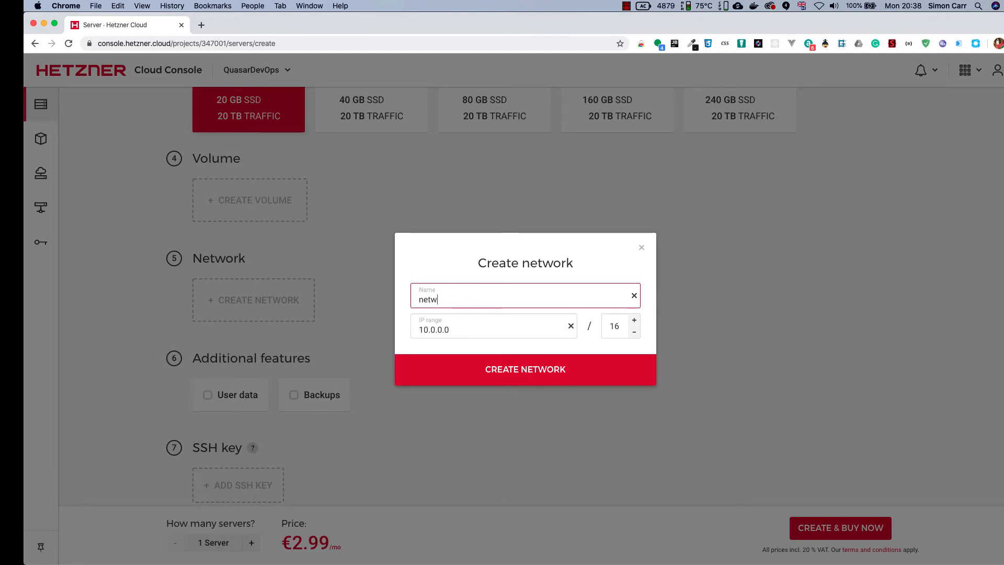
text(QuasarDevOps)
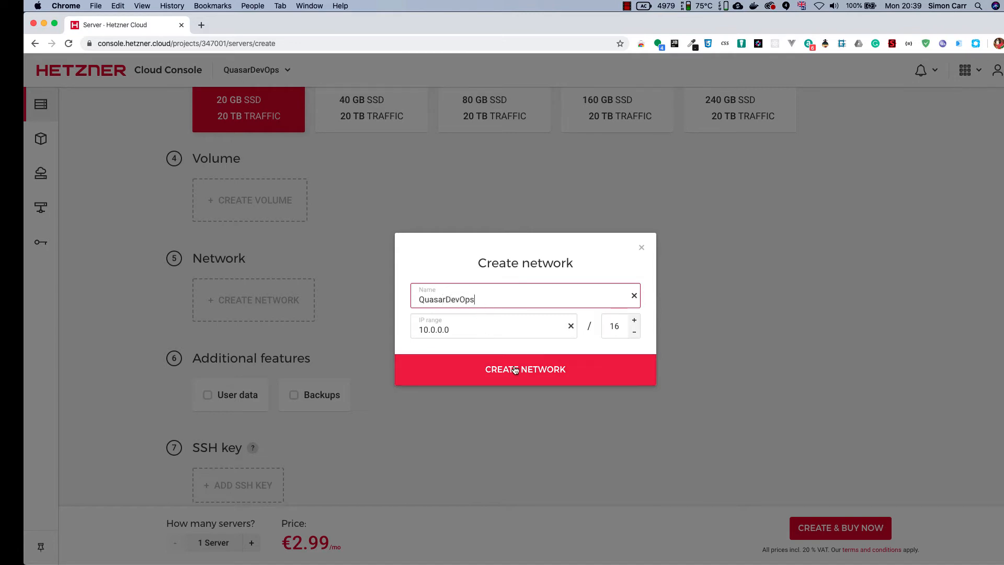
click(482, 357)
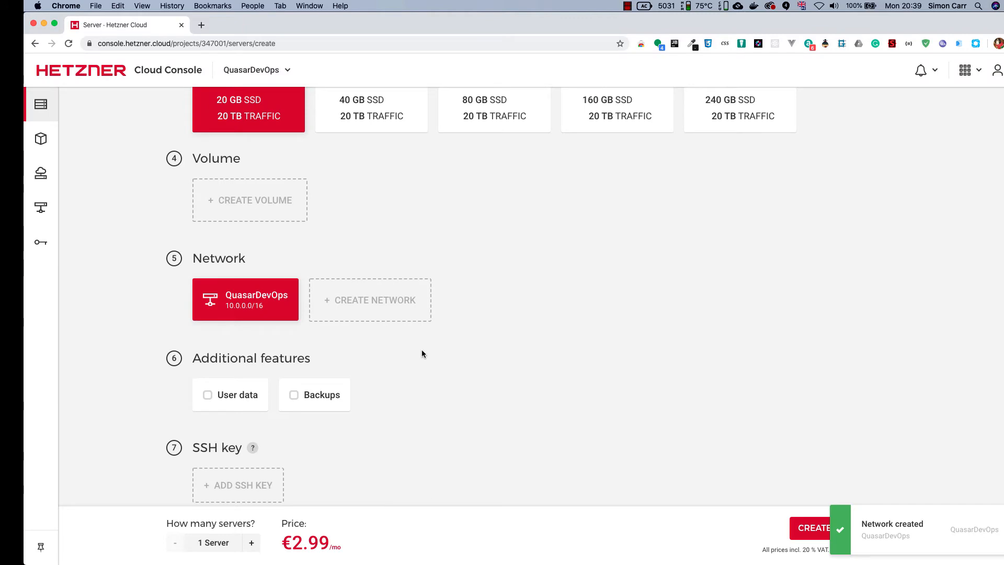
Switch to the iTerm2 terminal and run ssh-keygen to generate a new SSH key pair
scroll(372, 350, down, 3)
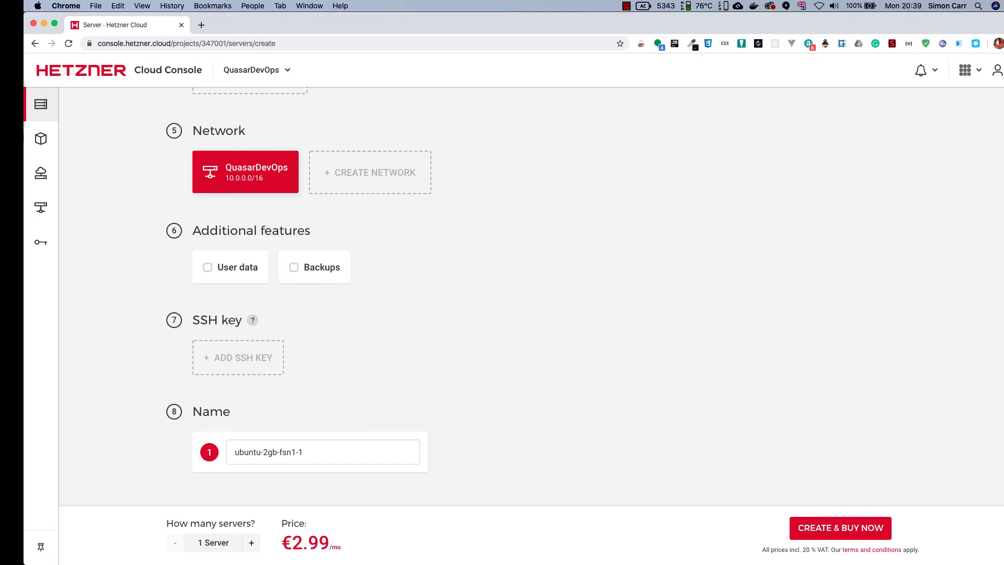
key(super+Tab)
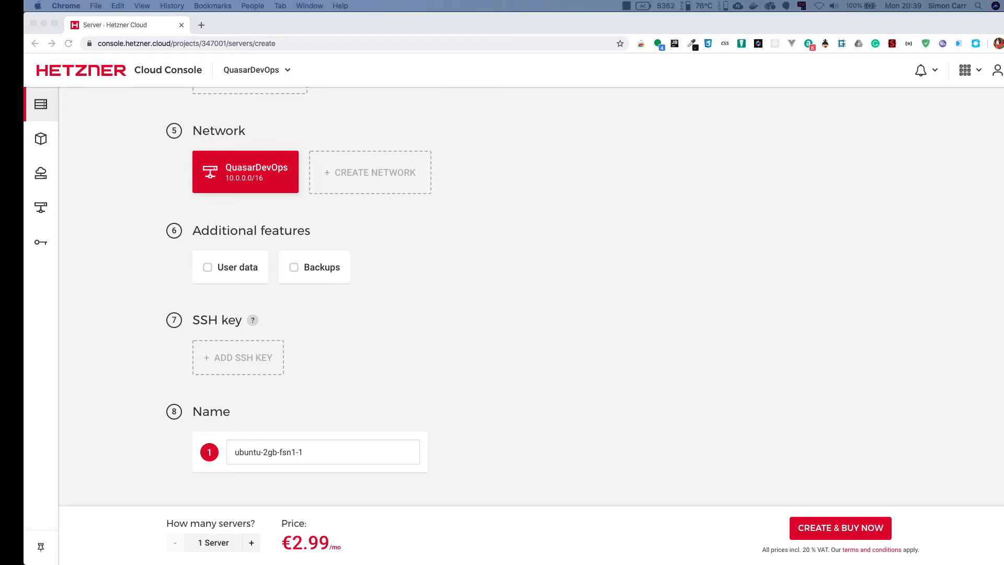
drag(0, 193, 500, 99)
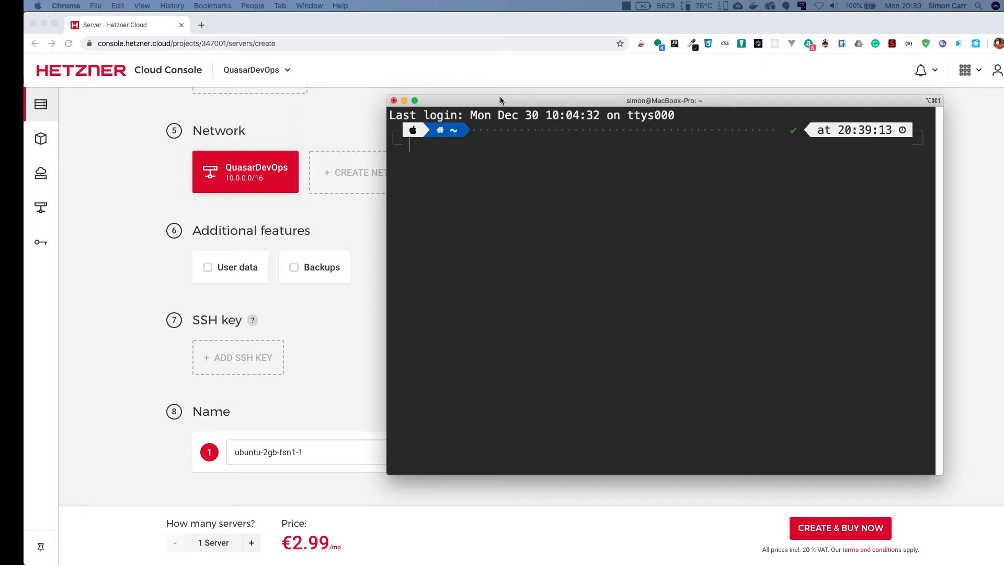
click(500, 98)
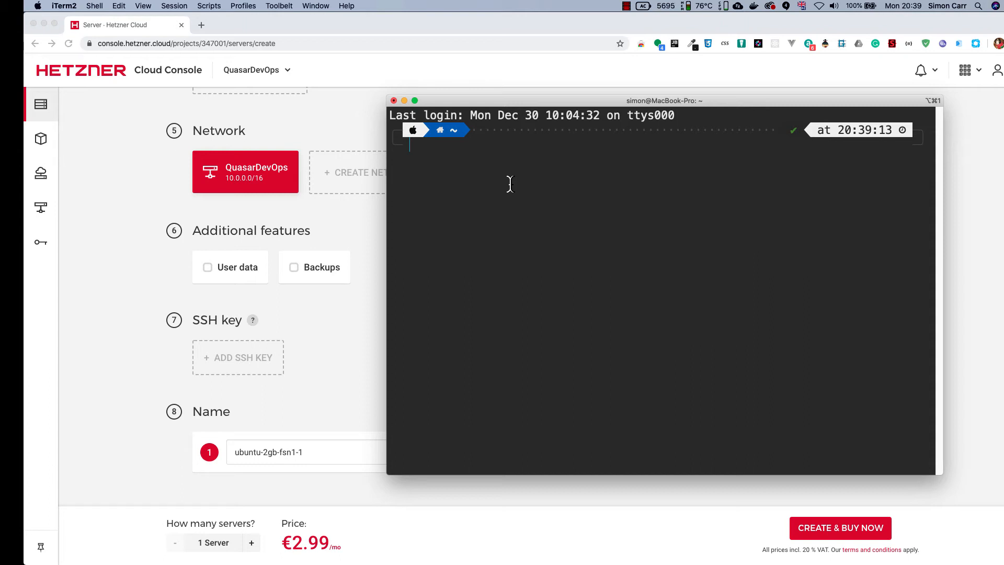
text(ssh-keygen)
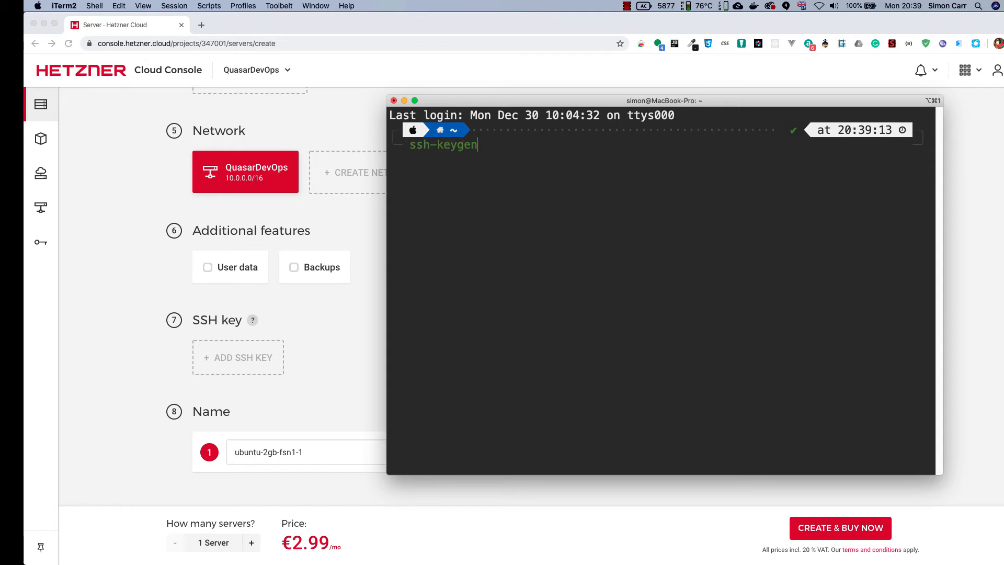
key(Return)
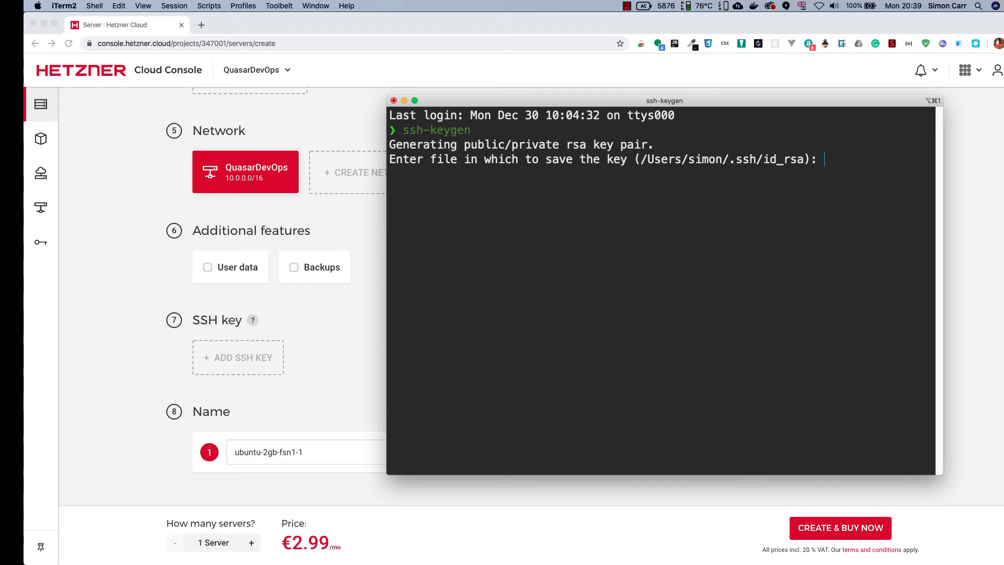
Save the key pair as QuasarDevOps in the home directory's .ssh folder, without a passphrase
text(/Users/simon/.ssh/QuasarDevOps)
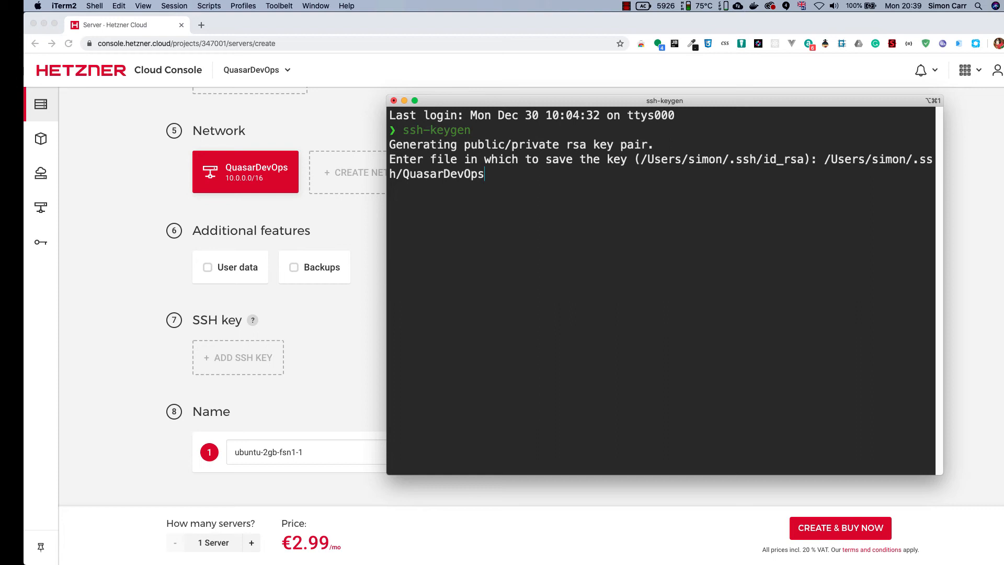
key(Return)
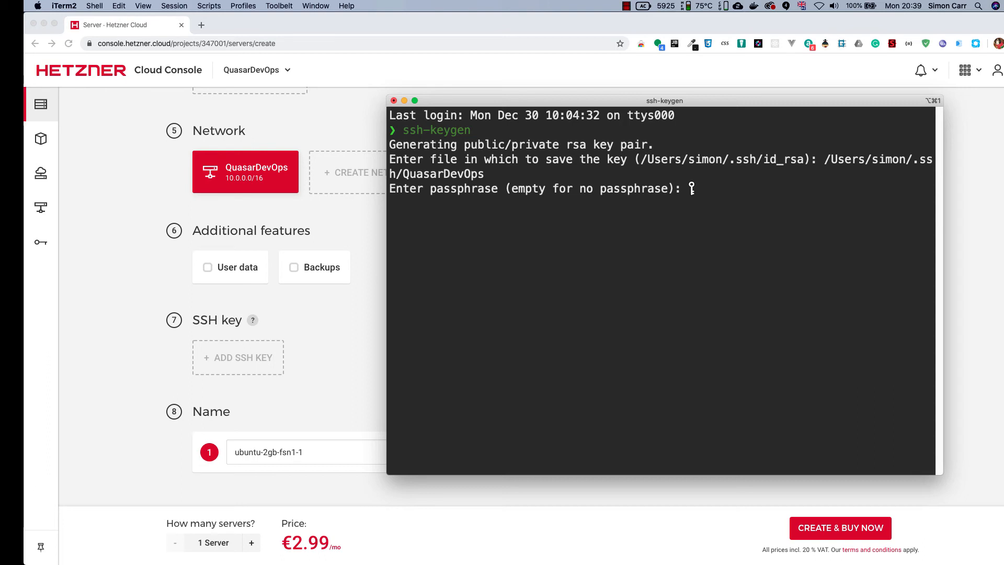
key(Return)
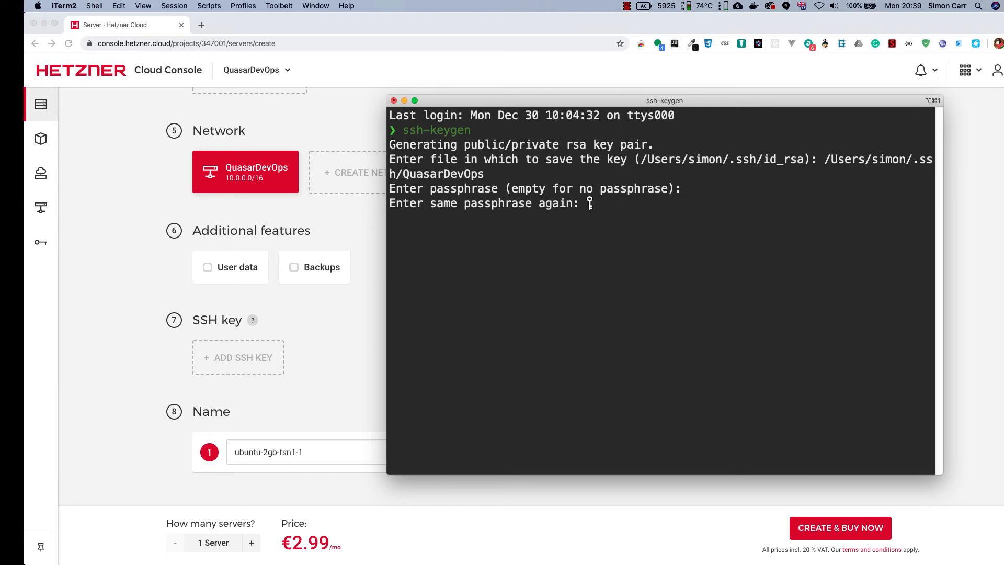
key(Return)
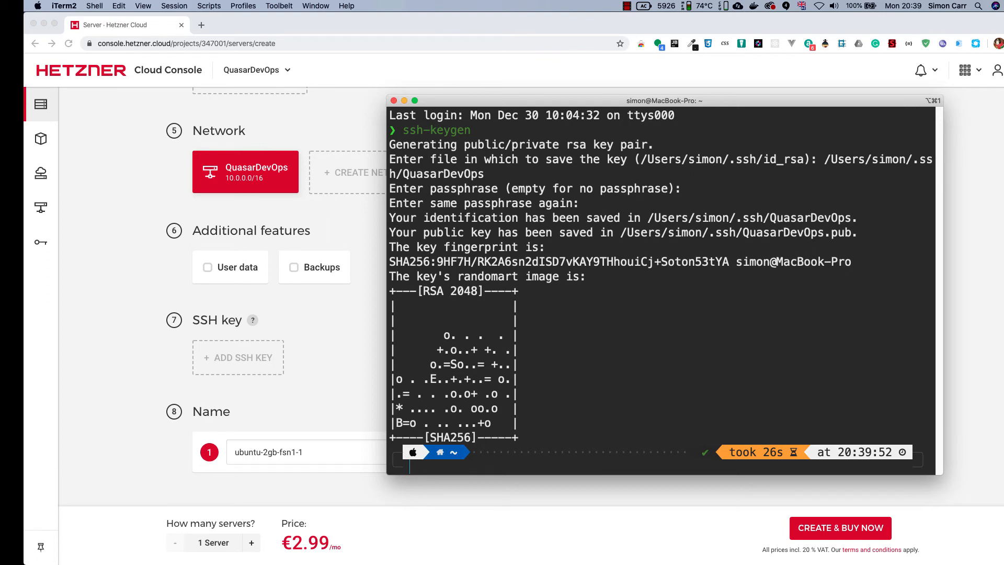
Print the public key file ~/.ssh/QuasarDevOps.pub with cat and copy the whole key
text(cat ~/.ssh/QuasarDevOps)
drag(390, 379, 919, 437)
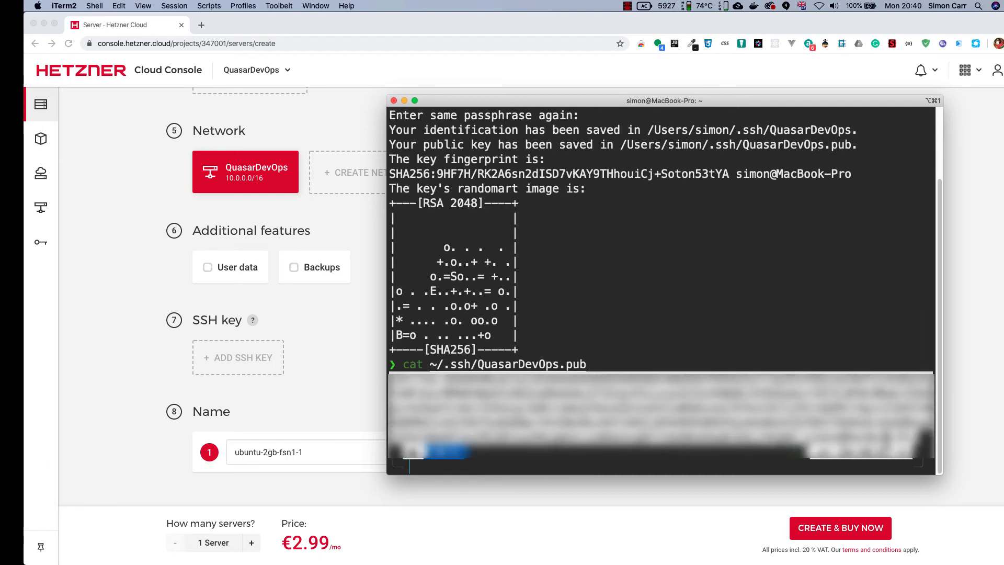
right_click(592, 401)
click(656, 403)
Return to the Hetzner server form in Chrome and add the copied public SSH key under its suggested name
click(337, 343)
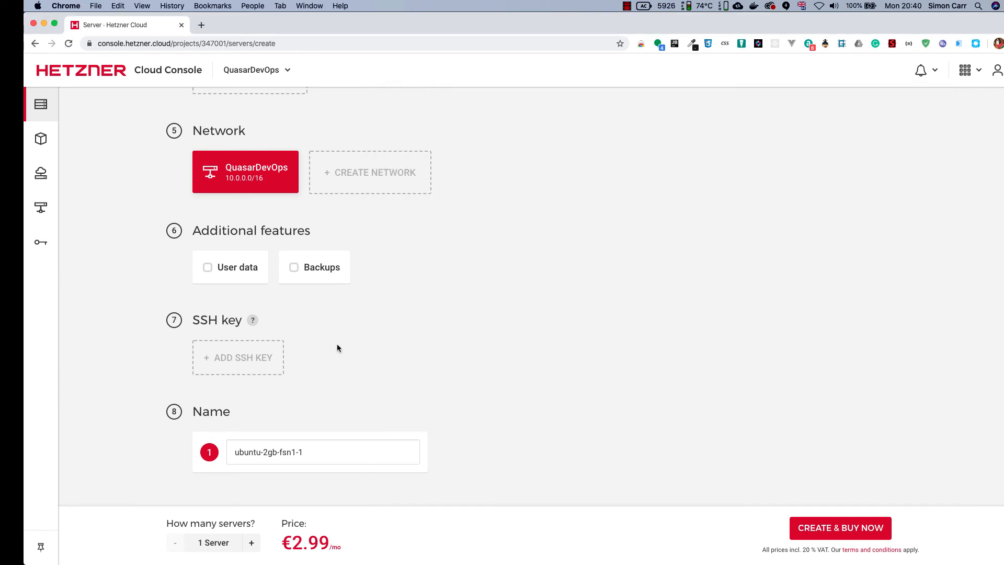
click(243, 355)
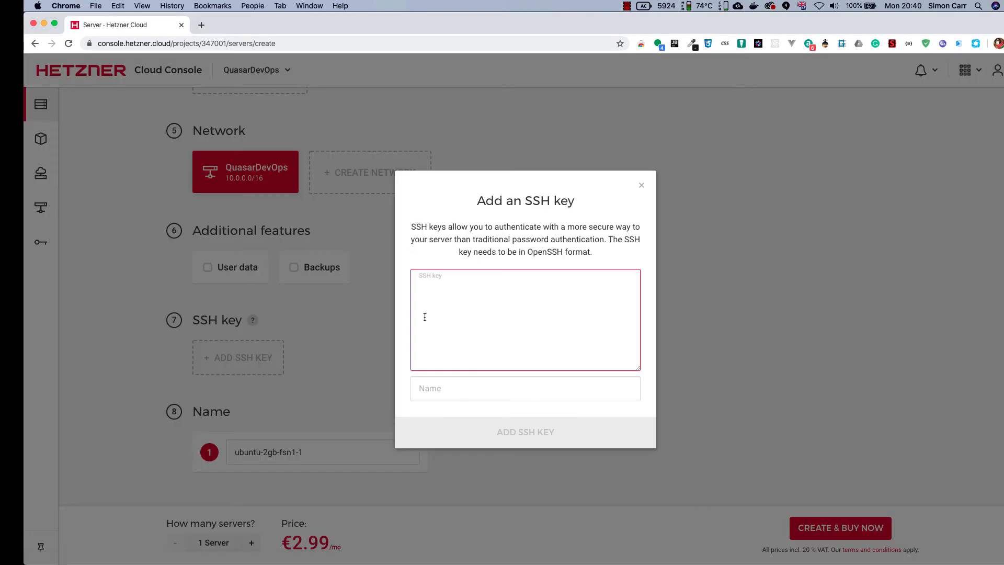
key(super+v)
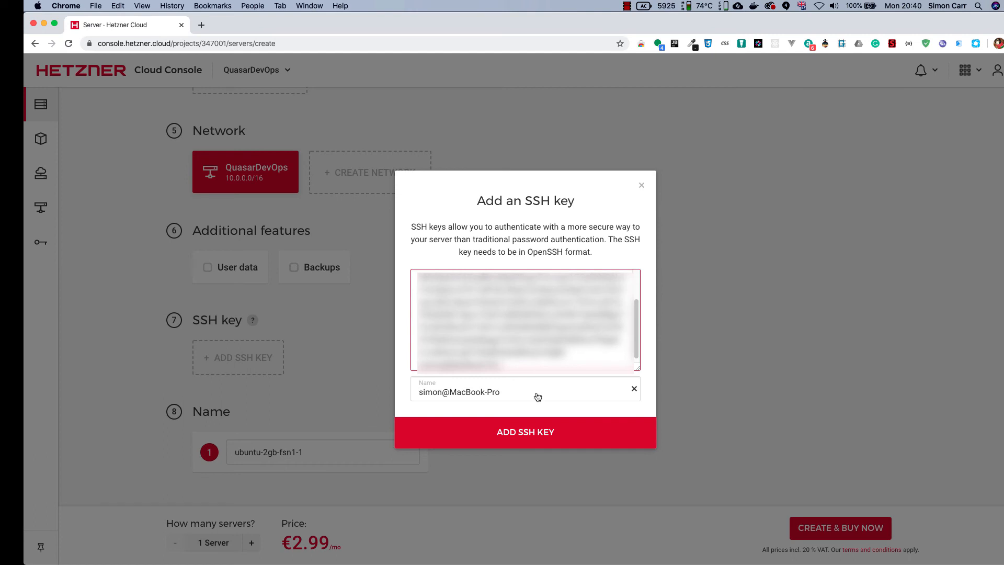
click(526, 438)
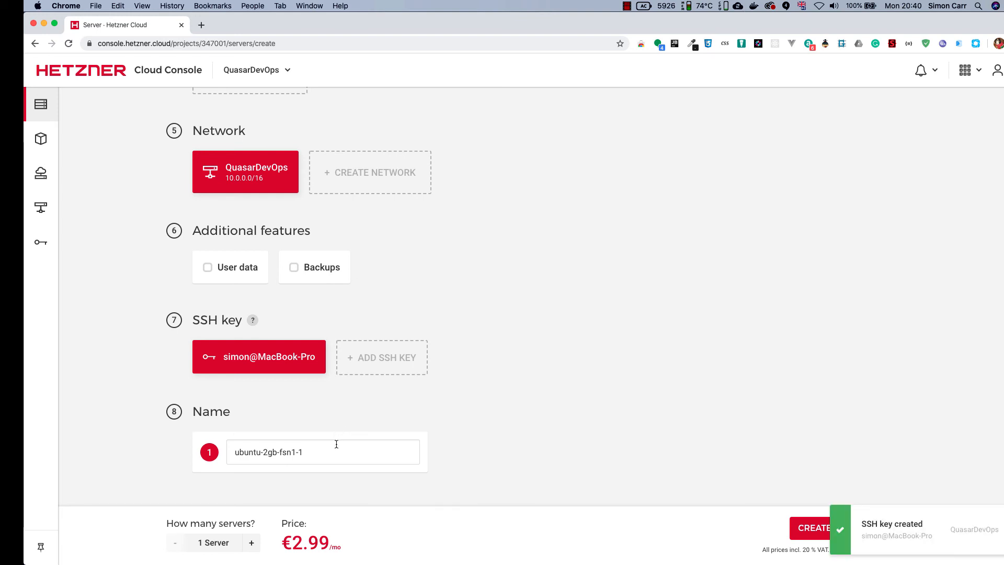
Raise the number of servers to 2 and name the first one WEB
click(251, 544)
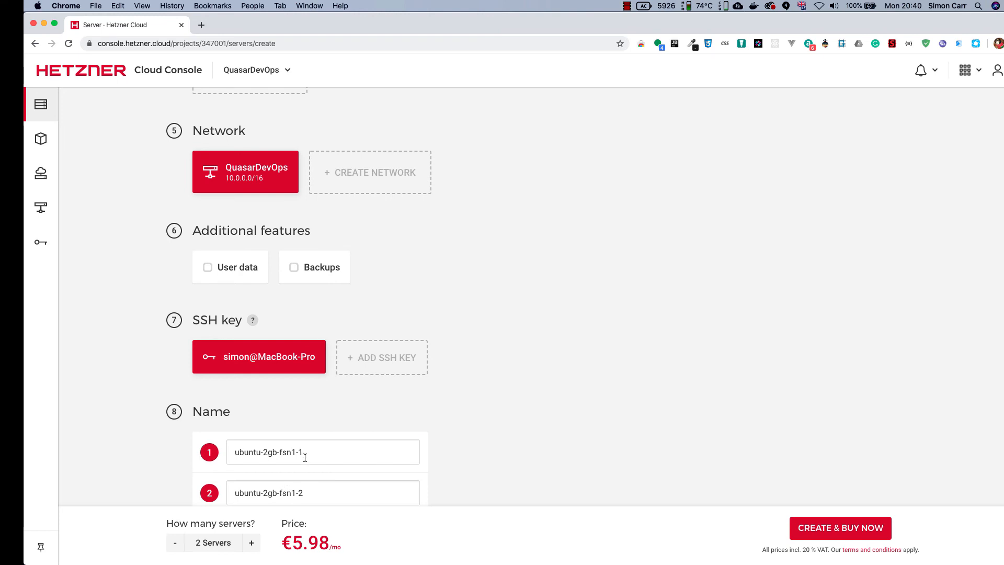
drag(304, 454, 227, 453)
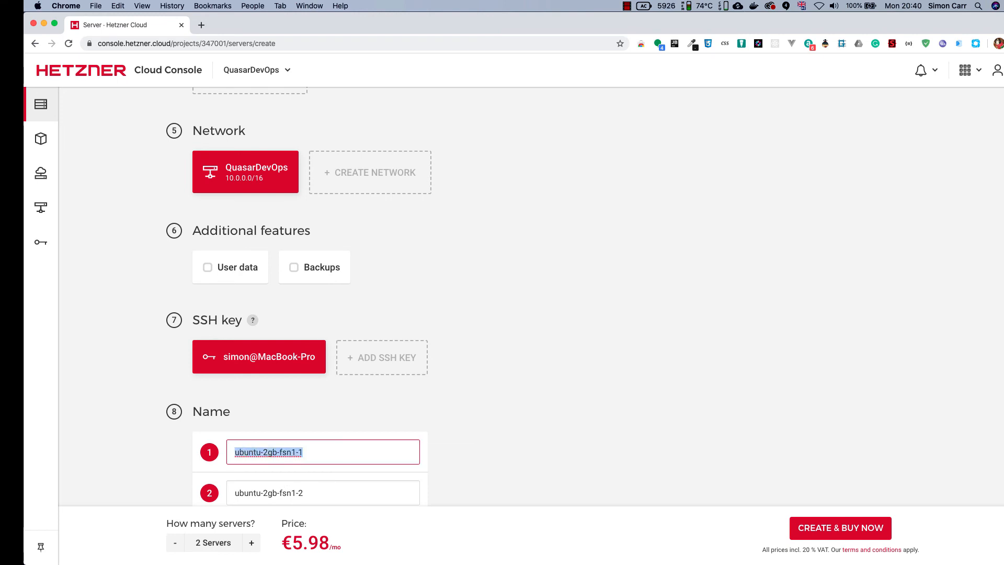
key(BackSpace)
text(WEB)
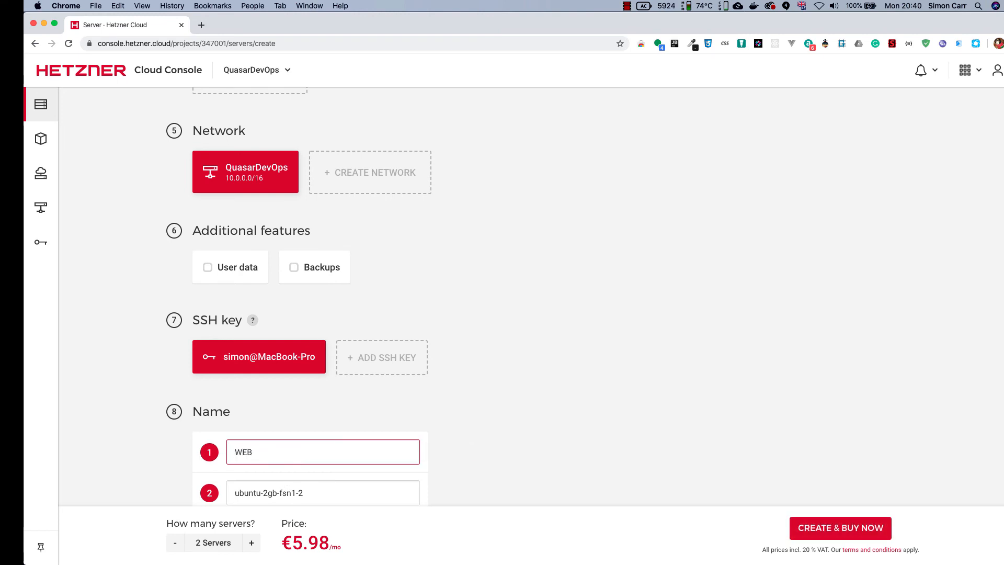
Rename the second server as DB
click(317, 490)
key(BackSpace)
key(BackSpace)
key(BackSpace)
key(BackSpace)
key(BackSpace)
key(BackSpace)
key(BackSpace)
key(BackSpace)
key(BackSpace)
key(BackSpace)
key(BackSpace)
key(BackSpace)
key(BackSpace)
key(BackSpace)
key(BackSpace)
key(BackSpace)
key(BackSpace)
text(DB)
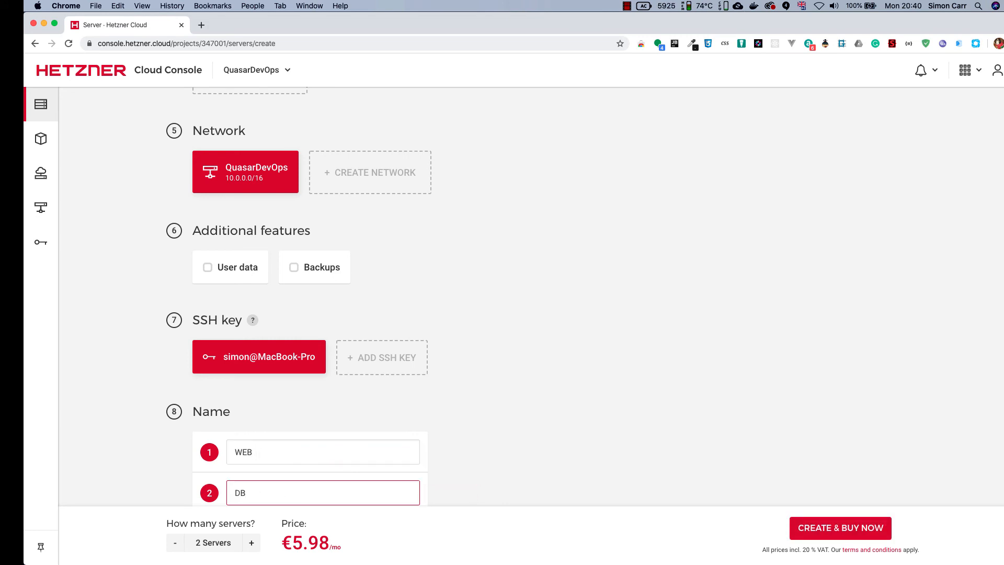
Check the monthly price, then create and buy the WEB and DB servers
scroll(329, 458, down, 2)
click(339, 544)
drag(339, 545, 284, 541)
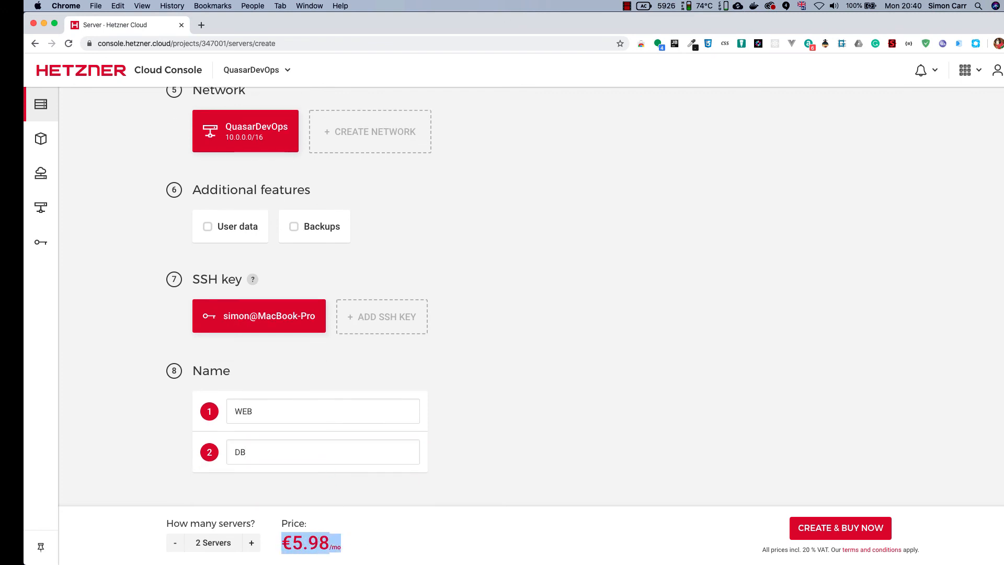
click(422, 531)
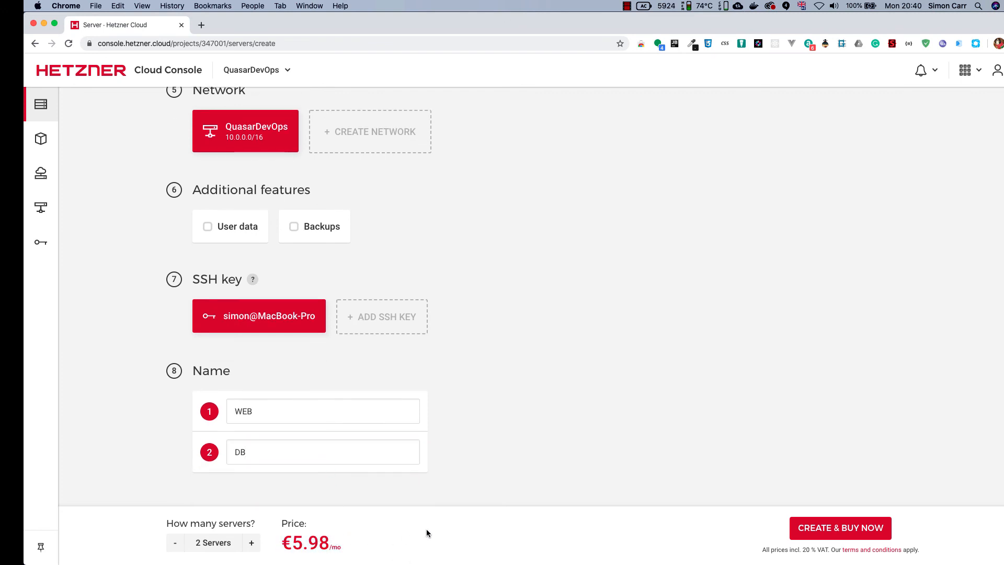
click(839, 528)
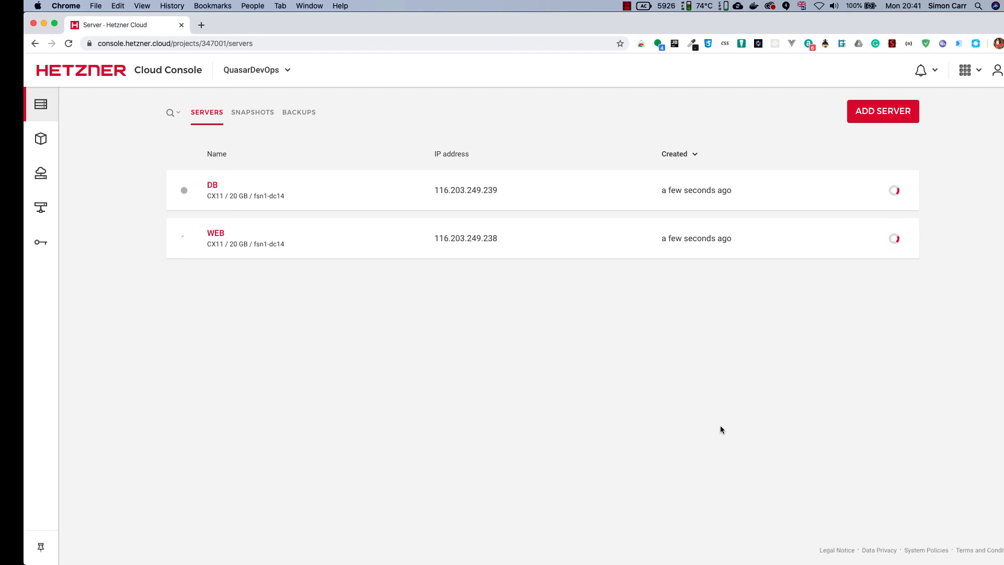
Examine the servers attached to the QuasarDevOps network and the project's SSH keys, ending on the server list
click(52, 210)
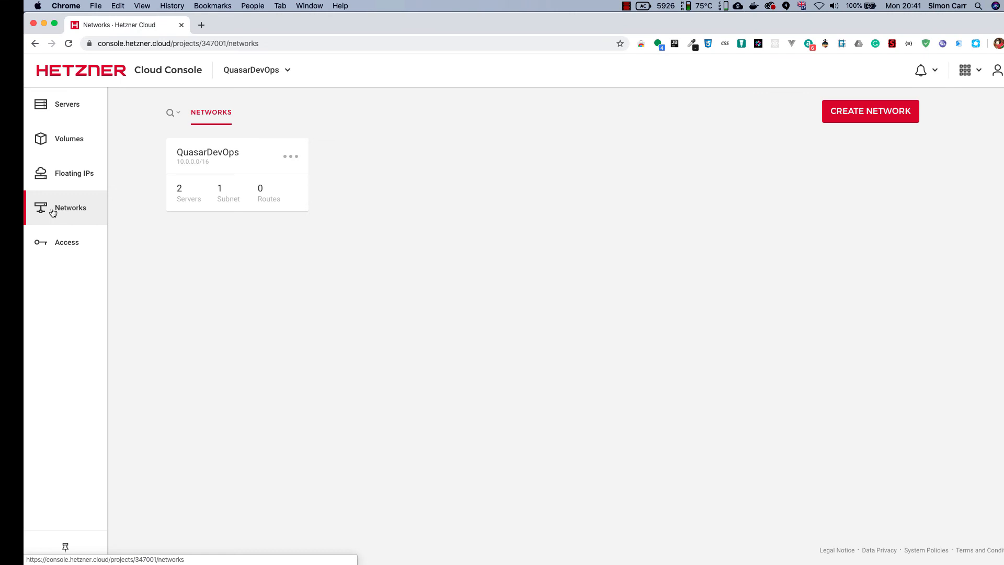
click(233, 164)
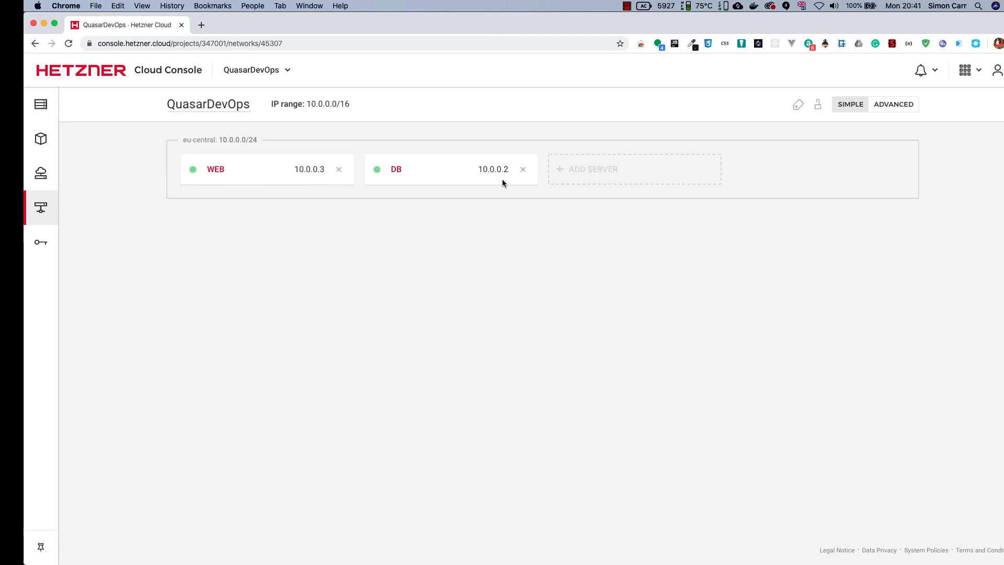
click(40, 246)
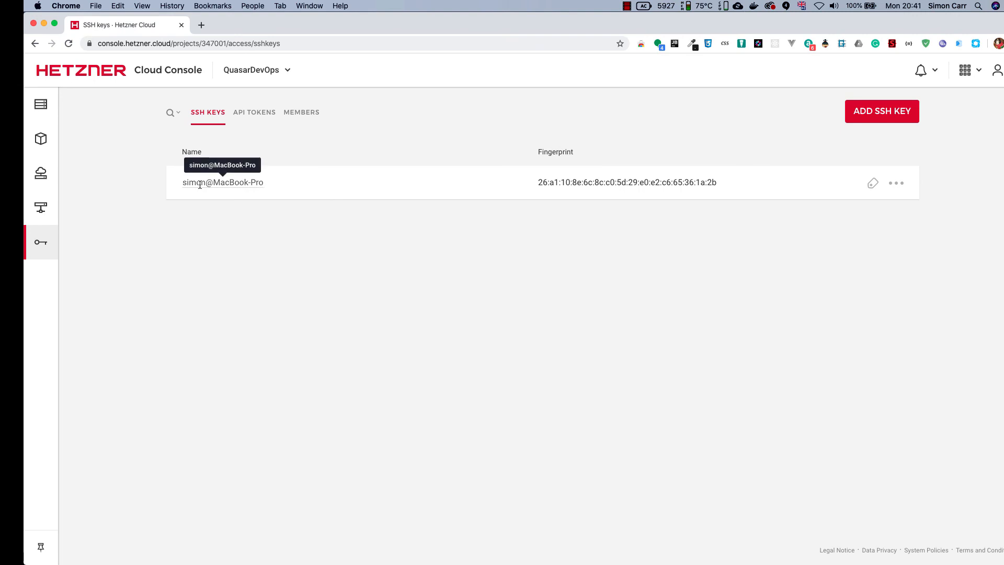
mouse_move(41, 185)
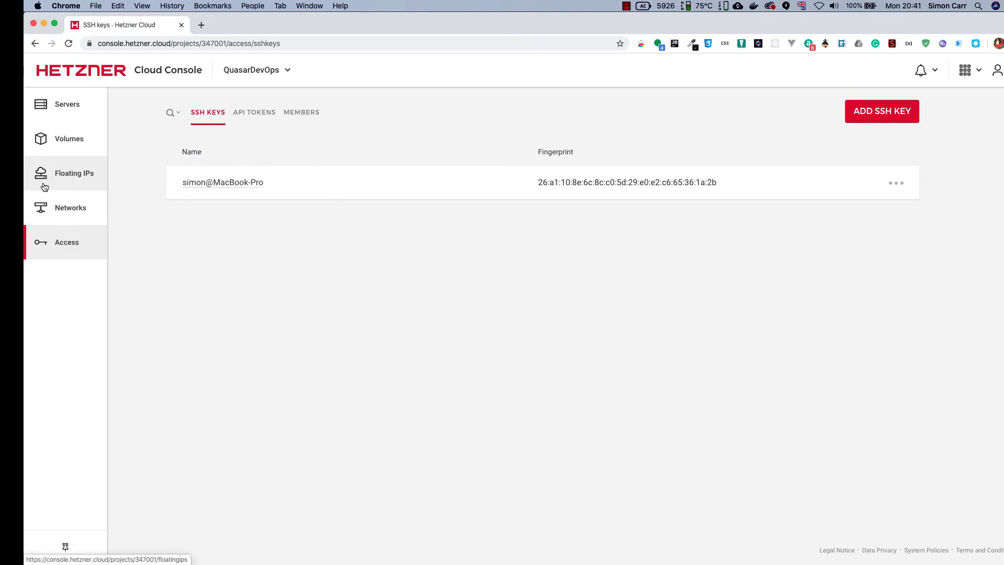
click(56, 106)
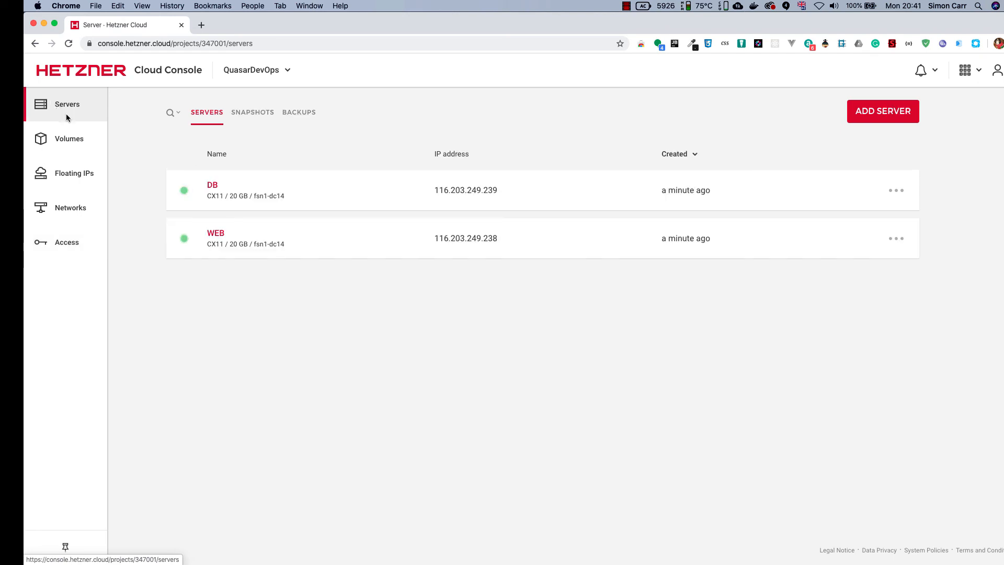